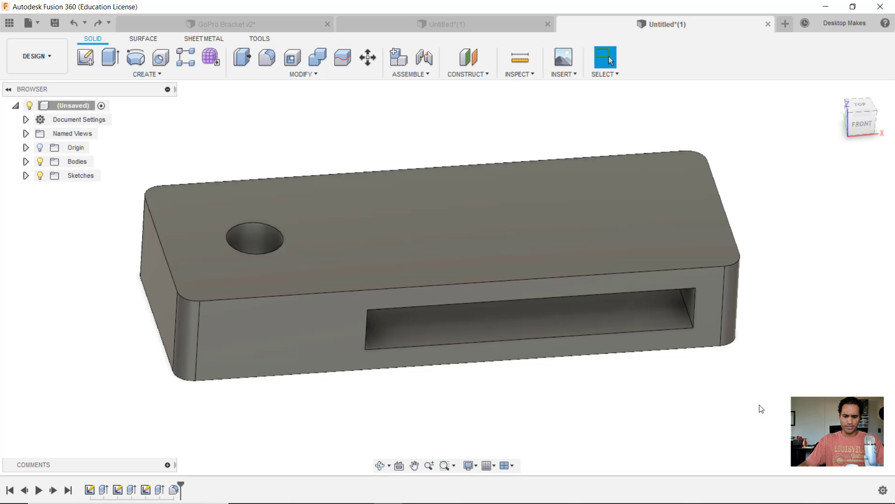
- Orbit the finished bracket to inspect the slot's top face, the underside and the hole rim
shift+middle_drag(760, 408, 752, 379)
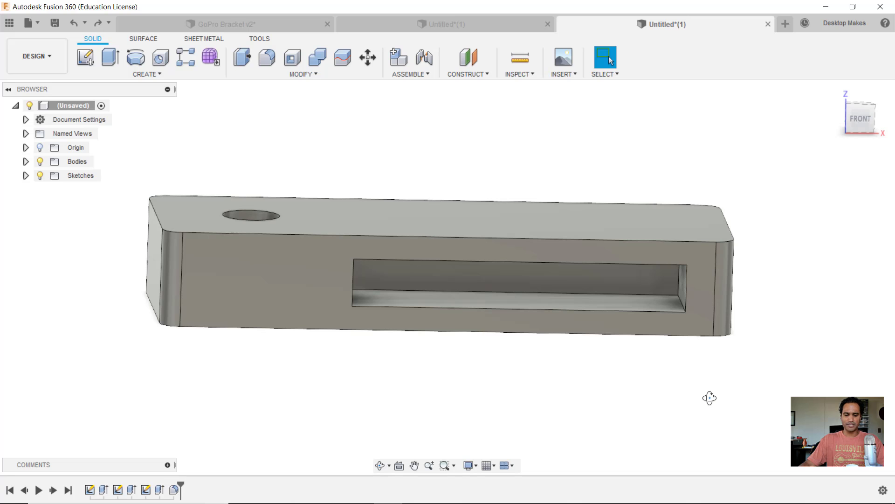
shift+middle_drag(709, 398, 700, 364)
click(575, 234)
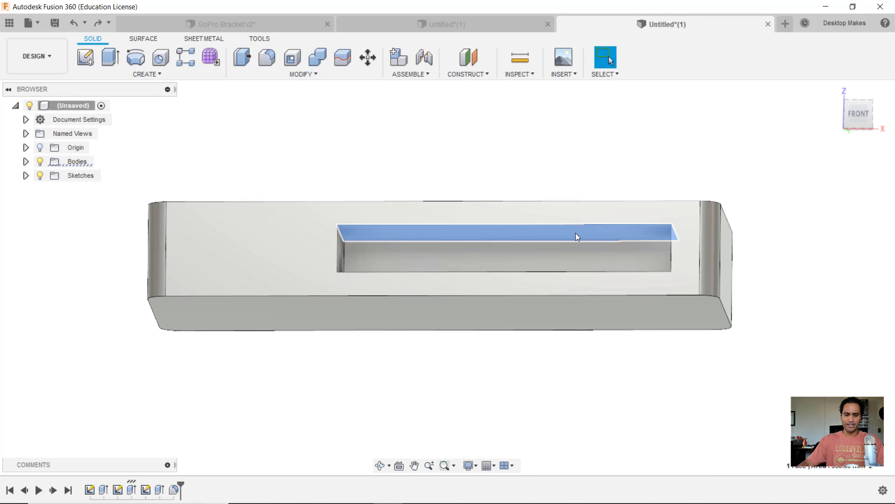
scroll(576, 236, up, 2)
mouse_move(577, 236)
shift+middle_down()
mouse_move(569, 260)
mouse_move(577, 228)
mouse_move(579, 240)
shift+middle_up()
key(Escape)
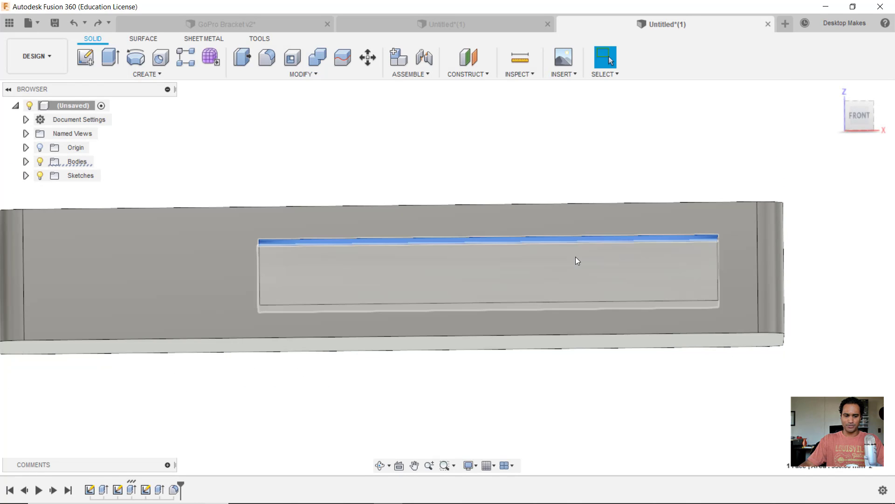
scroll(574, 263, down, 3)
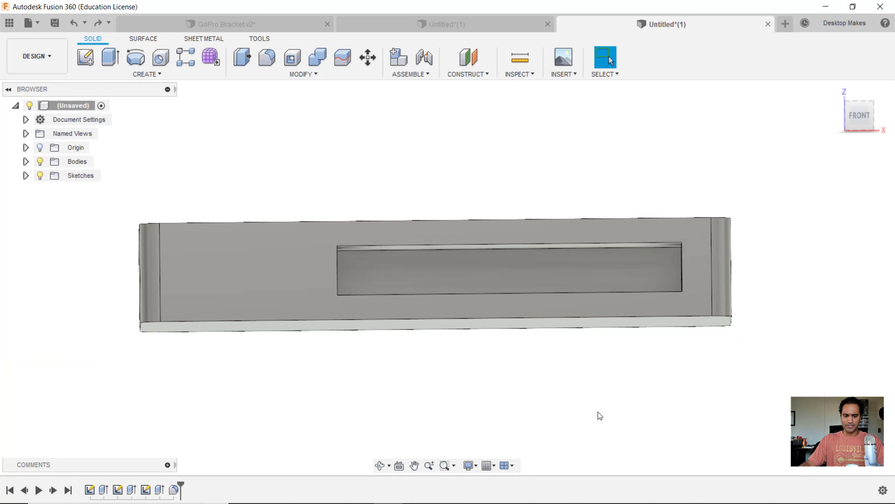
shift+middle_drag(599, 415, 586, 320)
scroll(378, 319, up, 1)
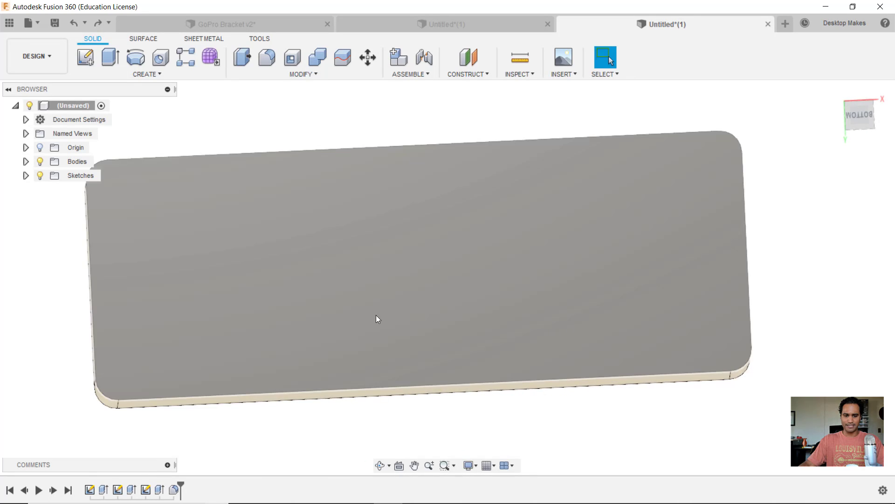
shift+middle_drag(378, 319, 556, 290)
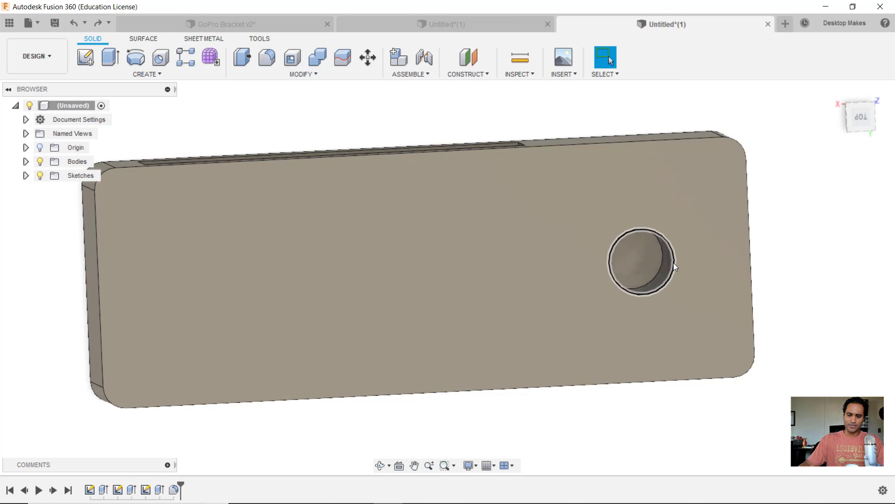
click(672, 268)
click(718, 423)
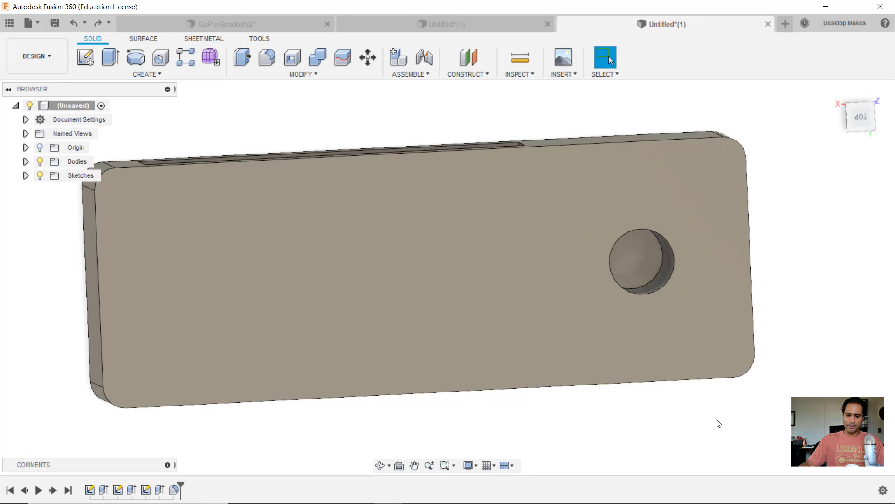
- View the hole and slot from side, back and front, checking the slot face's area
shift+middle_drag(672, 429, 597, 387)
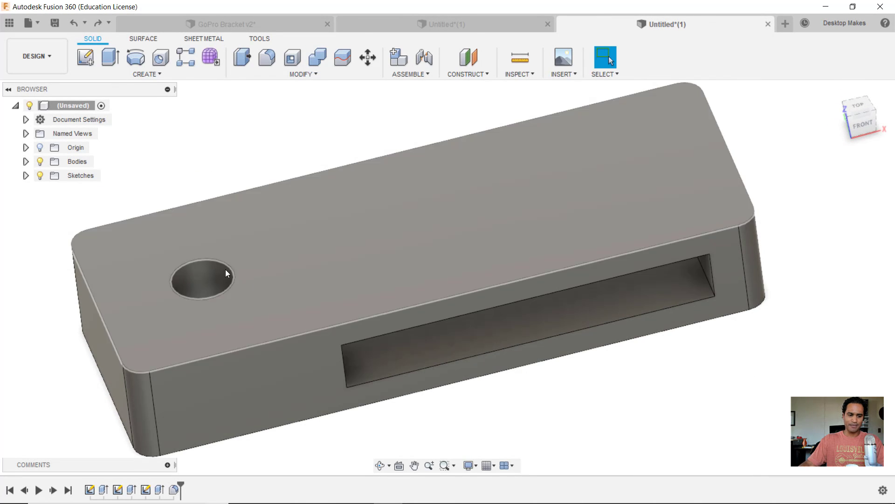
click(204, 260)
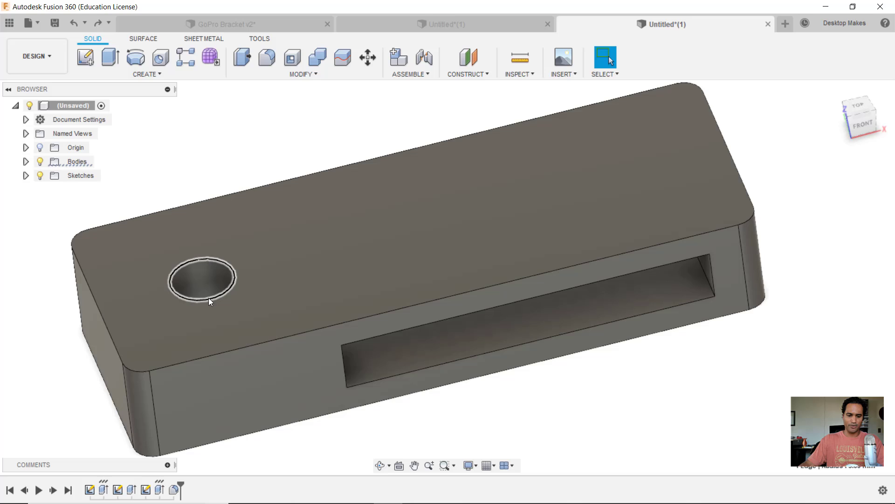
click(515, 414)
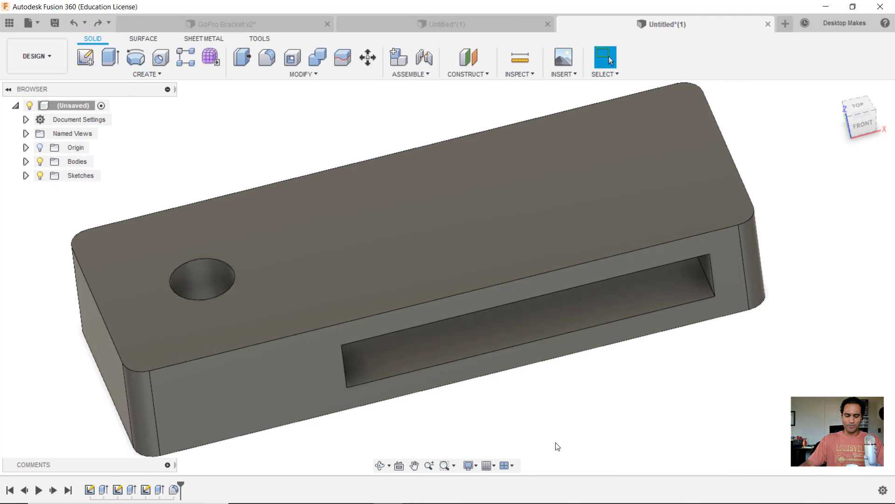
scroll(558, 446, down, 2)
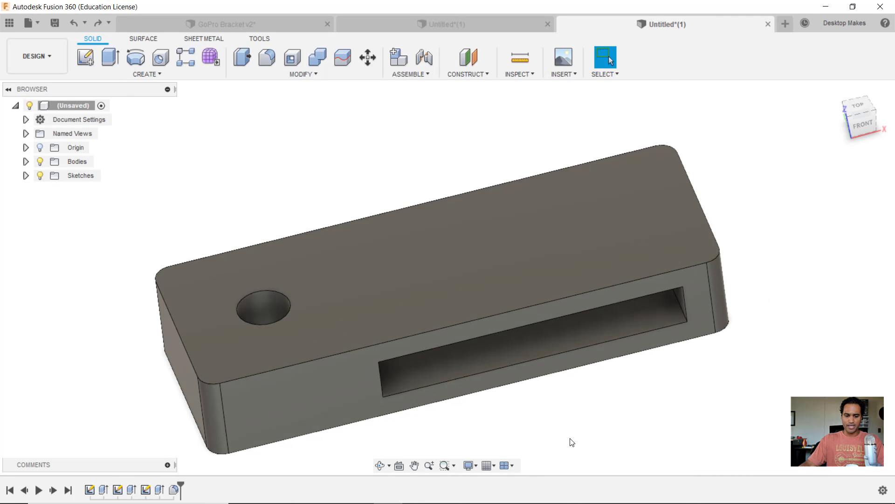
shift+middle_drag(572, 436, 525, 363)
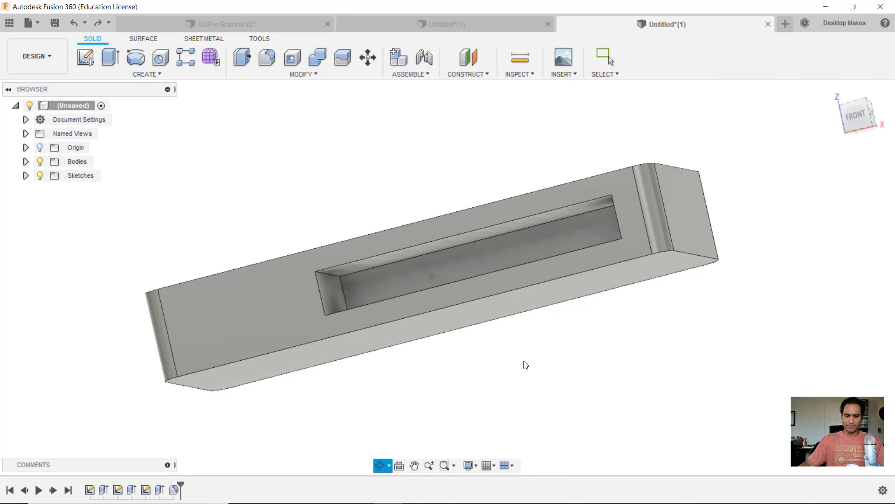
shift+middle_drag(336, 394, 526, 308)
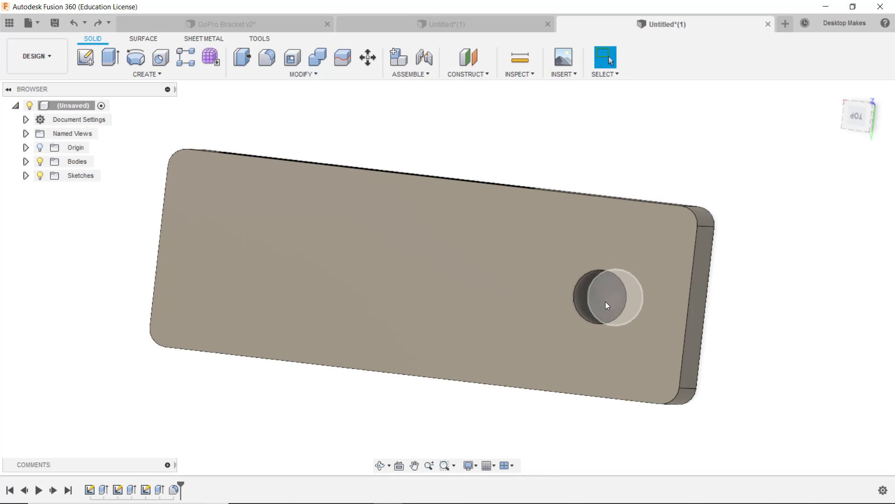
shift+middle_drag(769, 338, 553, 297)
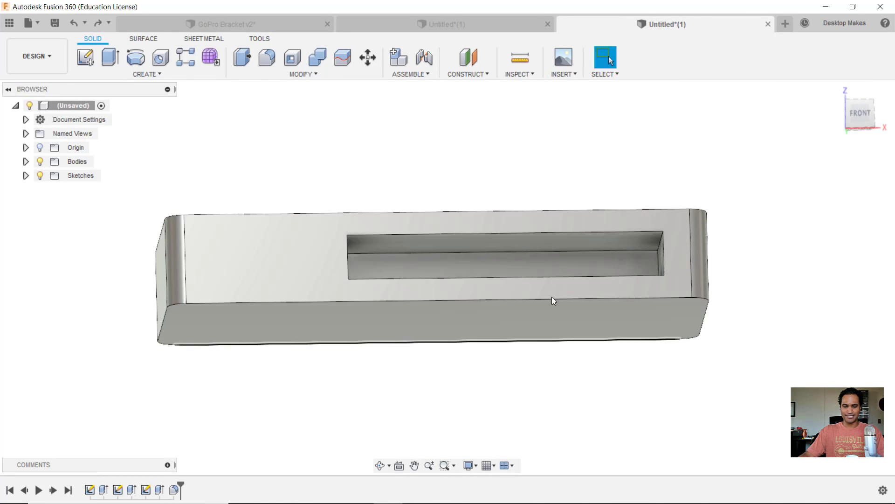
scroll(531, 250, up, 2)
click(527, 243)
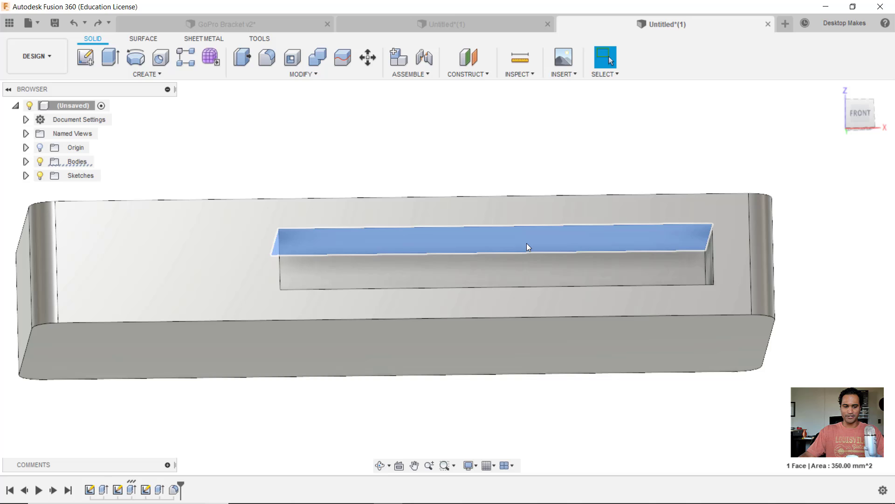
scroll(575, 394, down, 2)
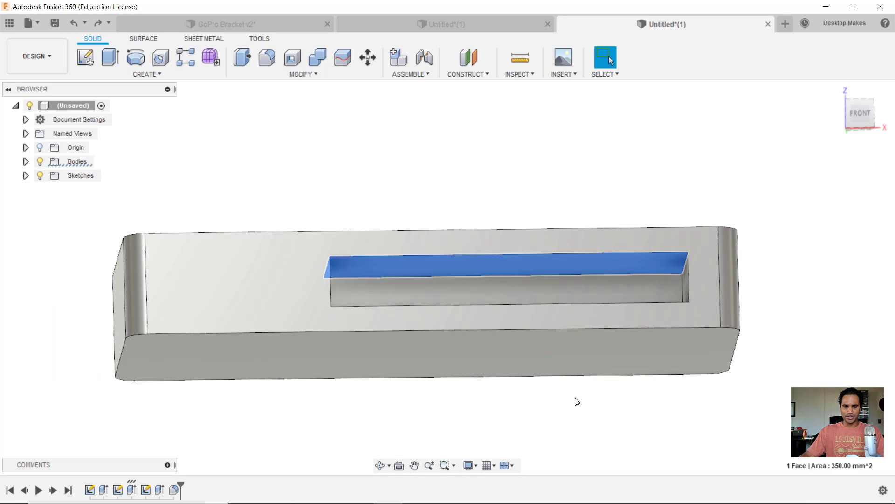
click(576, 399)
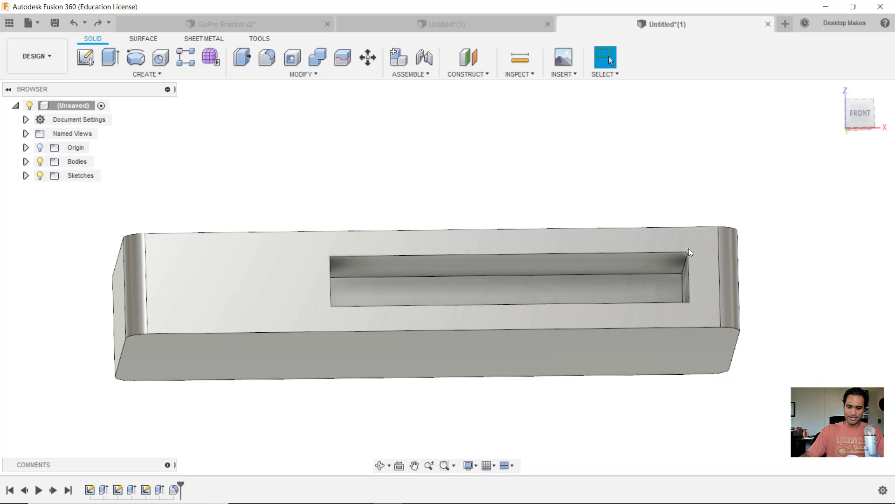
- Check the slot's top edge length, then return to an isometric view of the bracket
shift+middle_drag(696, 253, 701, 260)
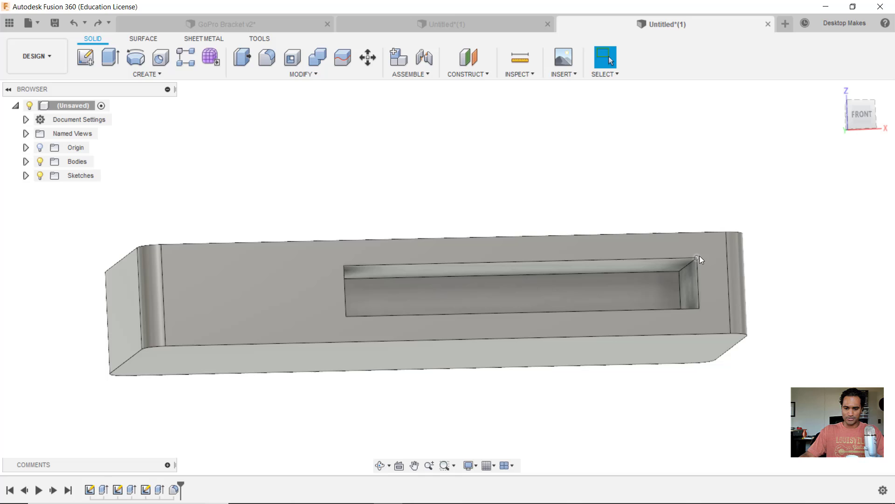
click(678, 258)
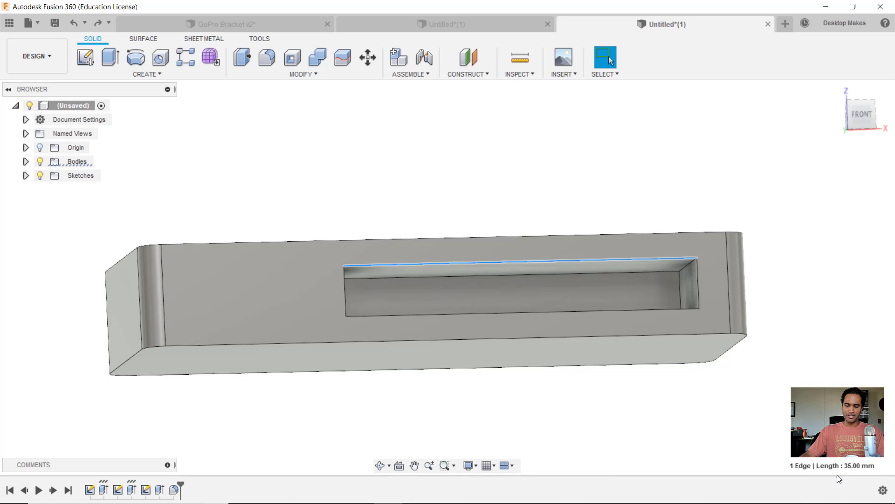
shift+middle_drag(761, 426, 738, 427)
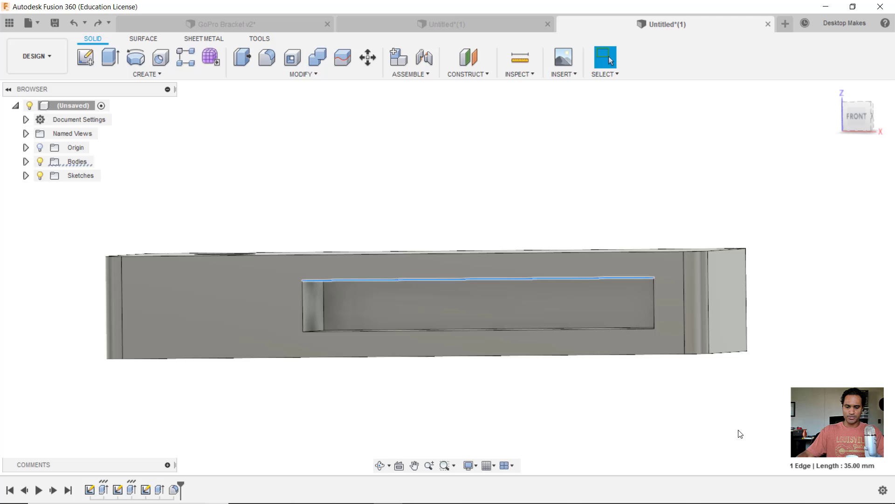
click(726, 430)
shift+middle_drag(726, 430, 707, 423)
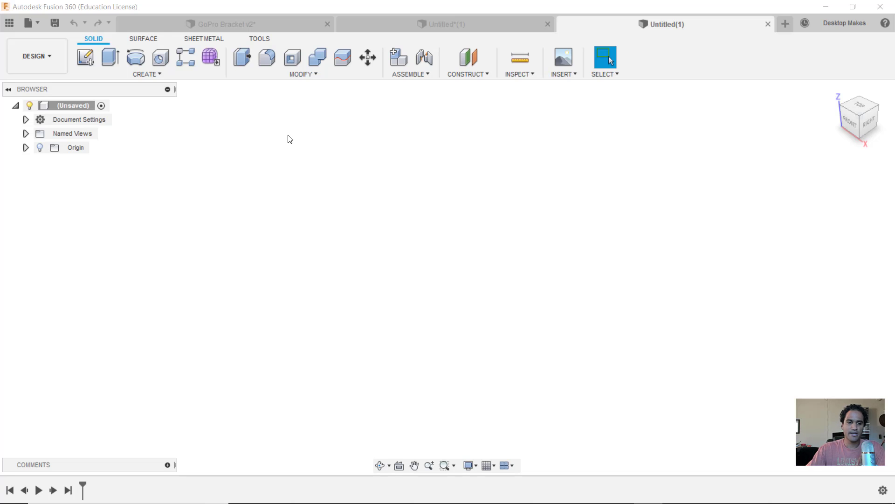
- Sketch a 60 × 22 mm two-point rectangle from the origin on the ground plane
click(85, 57)
click(519, 276)
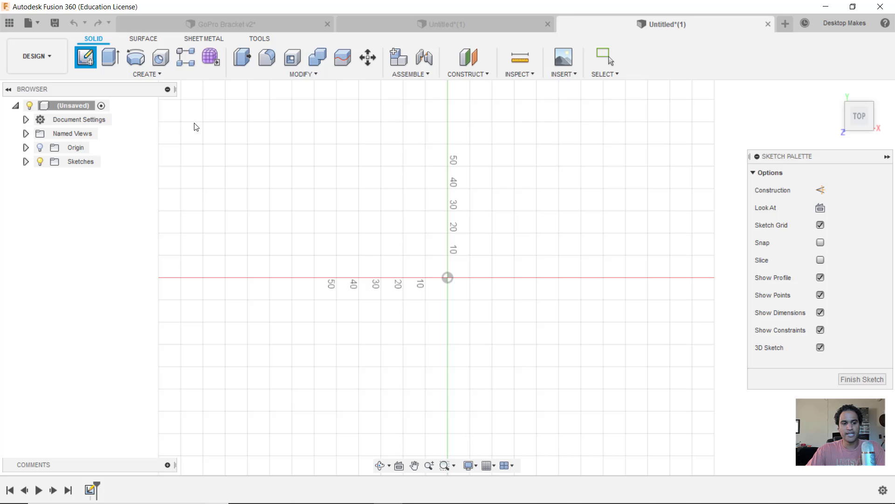
click(162, 76)
mouse_move(154, 105)
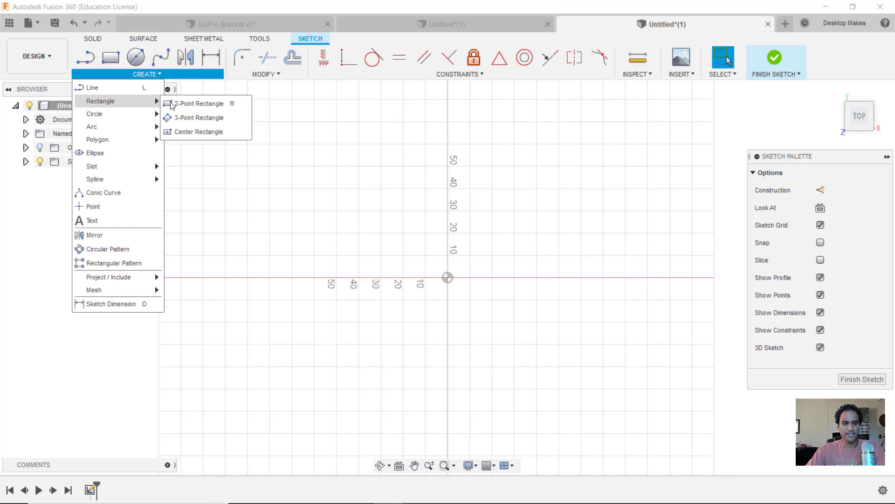
click(200, 102)
click(452, 280)
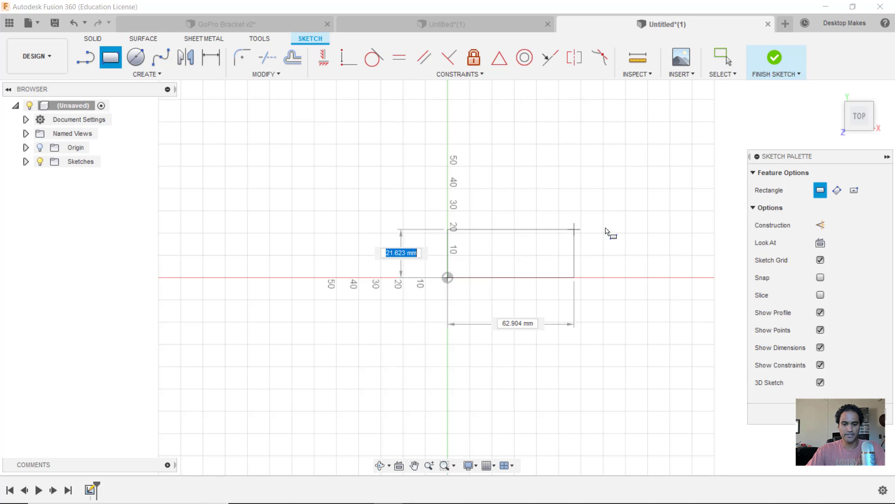
key(Tab)
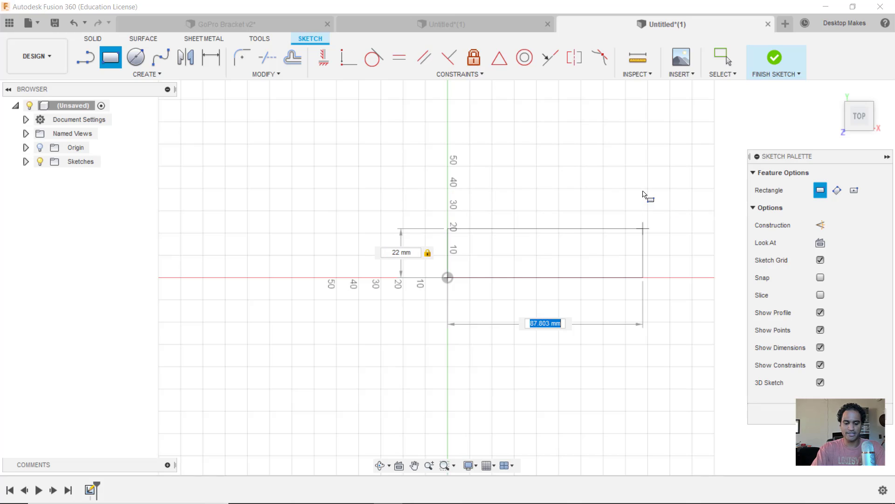
text(60)
key(Tab)
key(Return)
key(Escape)
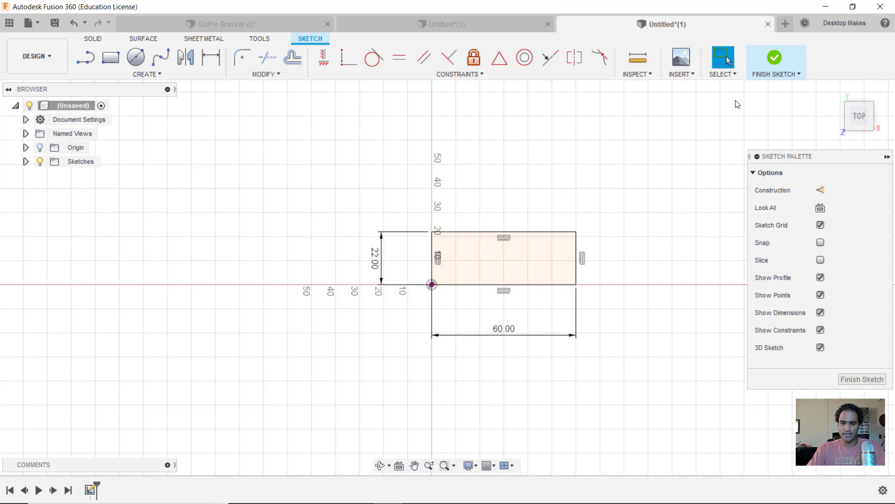
click(776, 59)
- Extrude the rectangle 10 mm up into a new solid body
key(e)
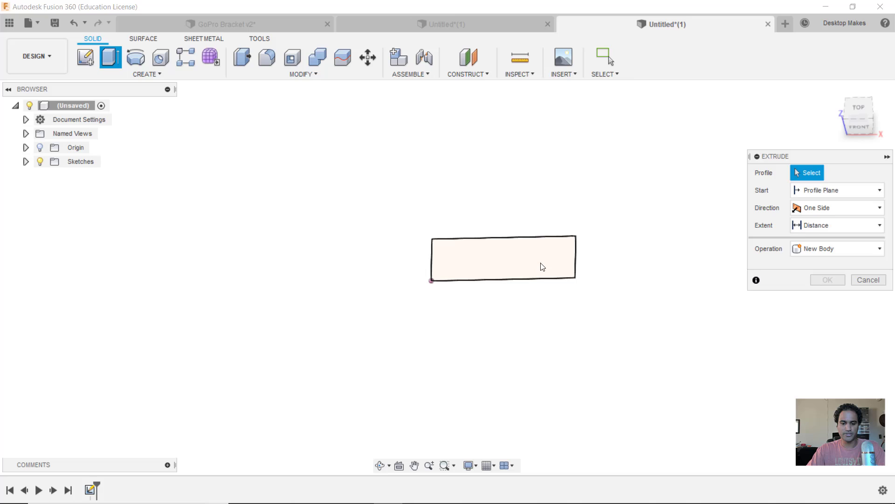
shift+middle_drag(600, 301, 513, 255)
drag(501, 240, 498, 216)
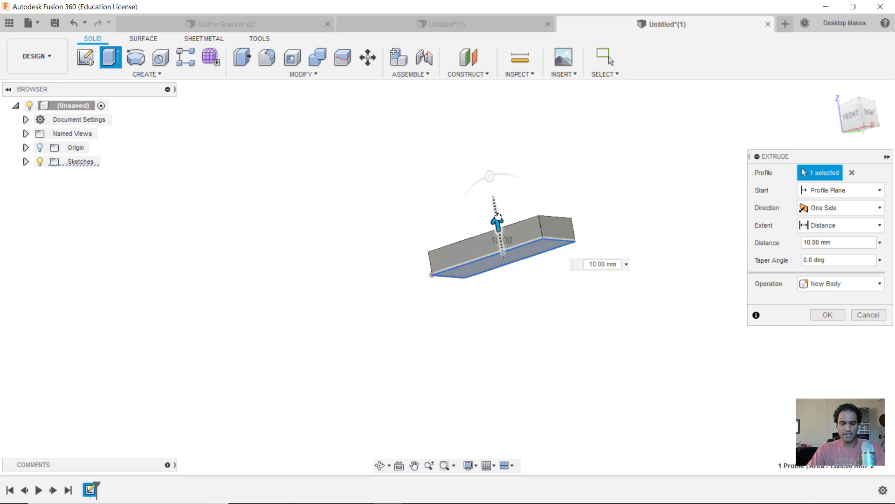
click(828, 315)
scroll(572, 278, up, 5)
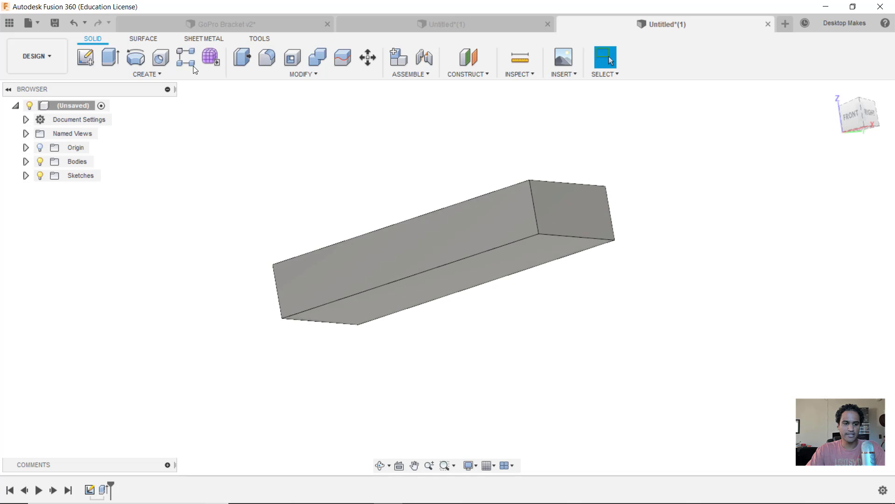
- Draw a 35 × 5 mm centre rectangle on the block's front face
click(89, 58)
click(384, 263)
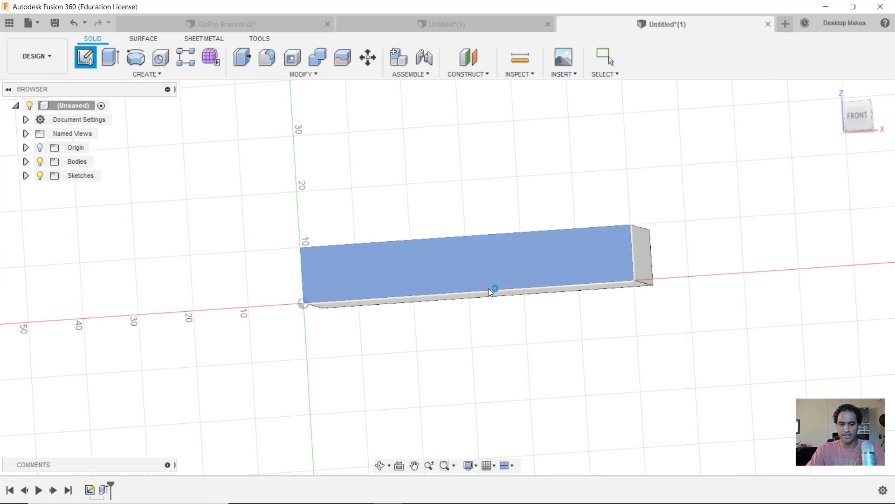
click(178, 72)
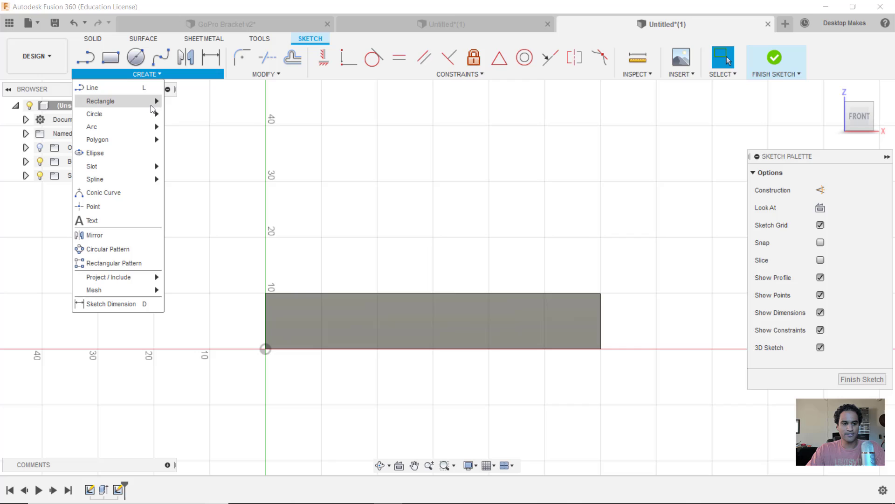
mouse_move(154, 101)
click(198, 131)
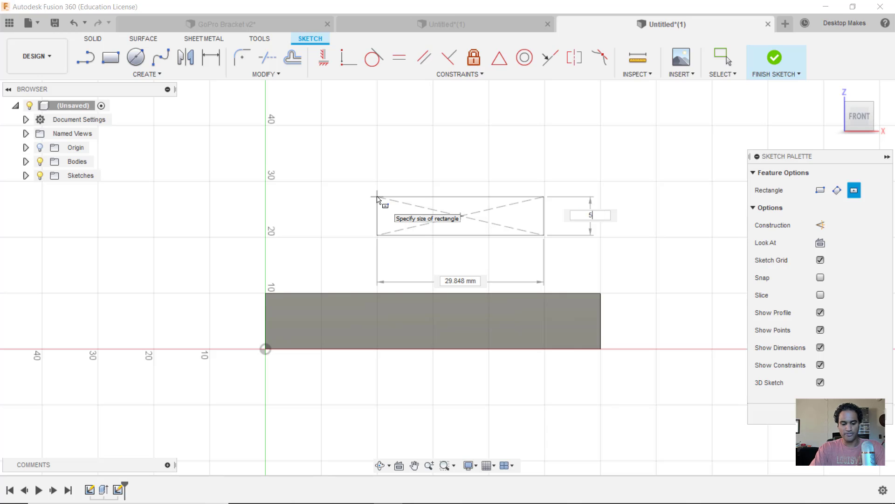
text(5)
key(Tab)
text(35)
key(Return)
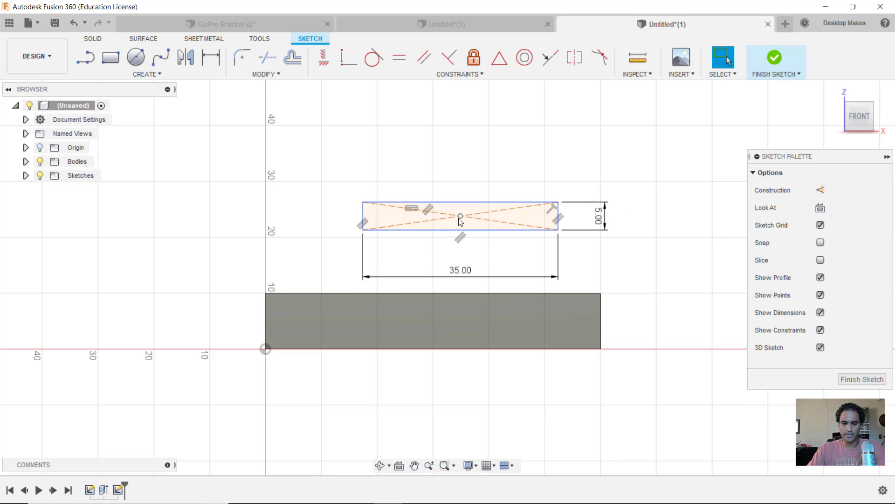
drag(460, 215, 457, 319)
scroll(542, 314, up, 3)
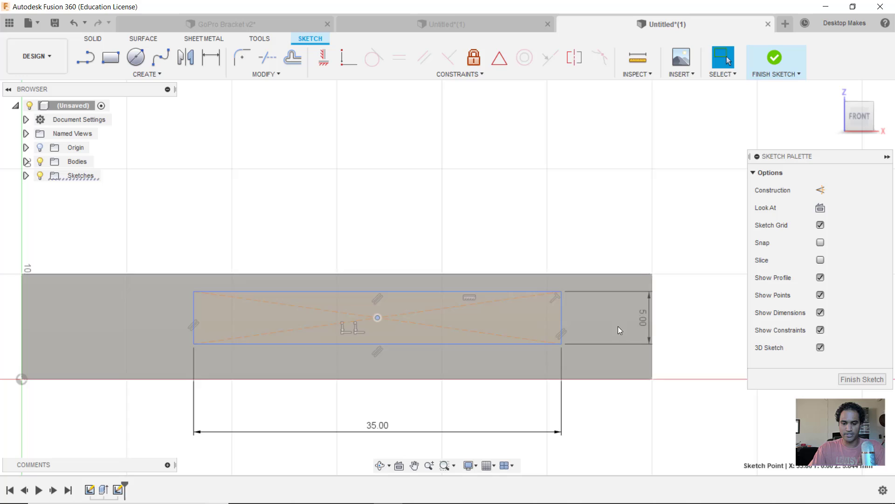
- Dimension the rectangle 5 mm from the right edge and centre it on that edge's midpoint
key(d)
click(572, 315)
click(655, 296)
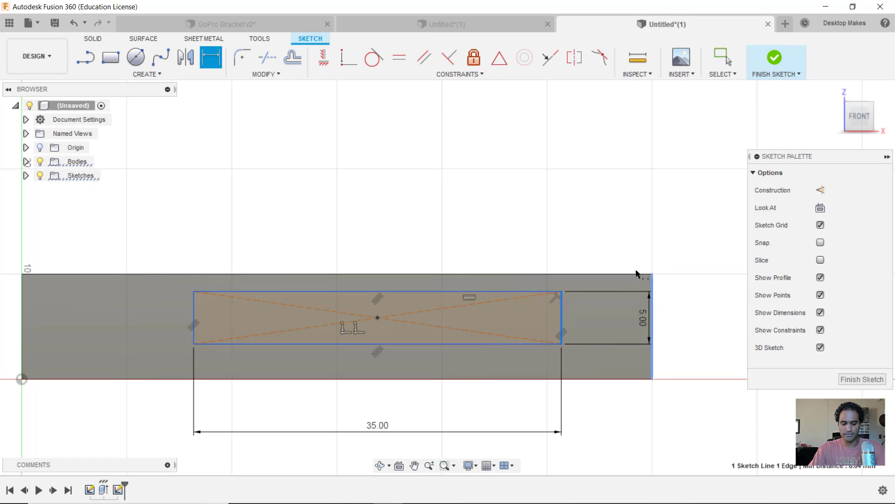
click(616, 254)
text(5)
key(Return)
key(Escape)
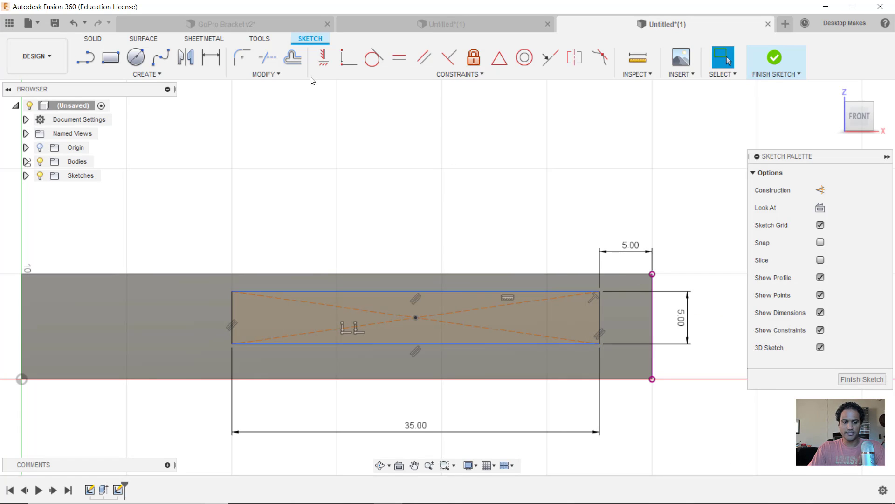
click(325, 62)
click(416, 318)
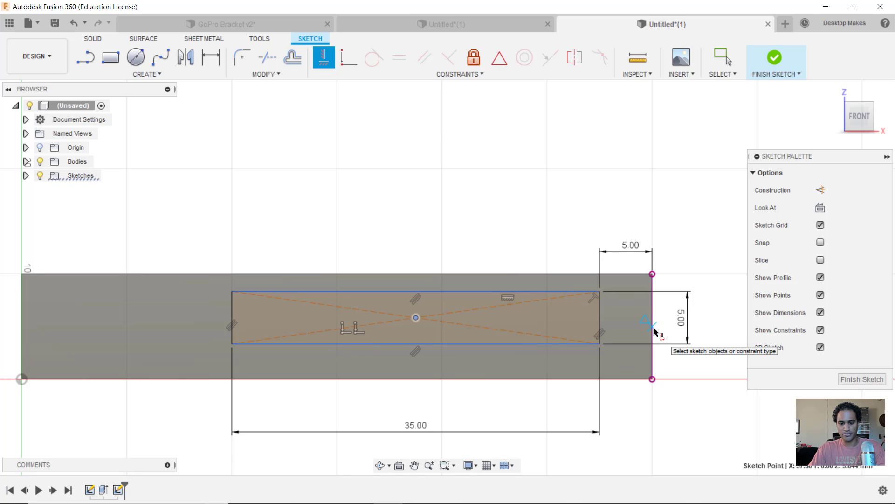
click(653, 329)
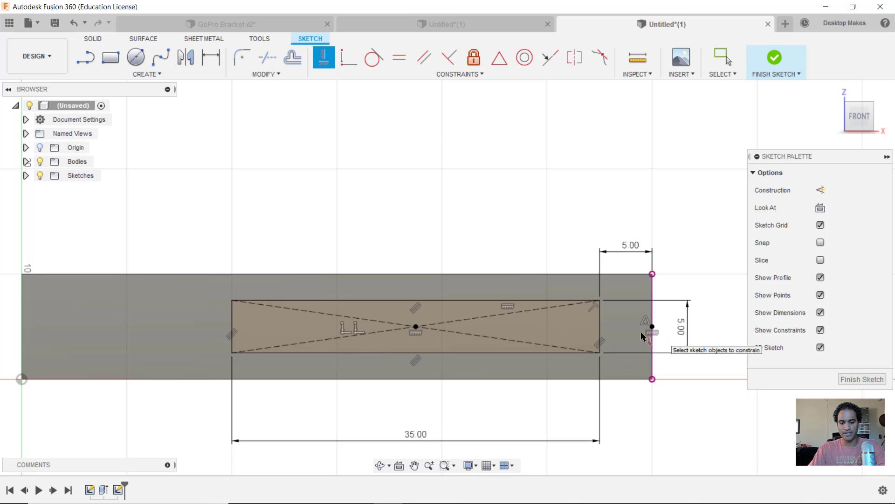
click(776, 65)
- Extrude-cut the 35 × 5 mm rectangle profile 10 mm into the block
click(532, 331)
shift+middle_drag(533, 331, 484, 352)
key(e)
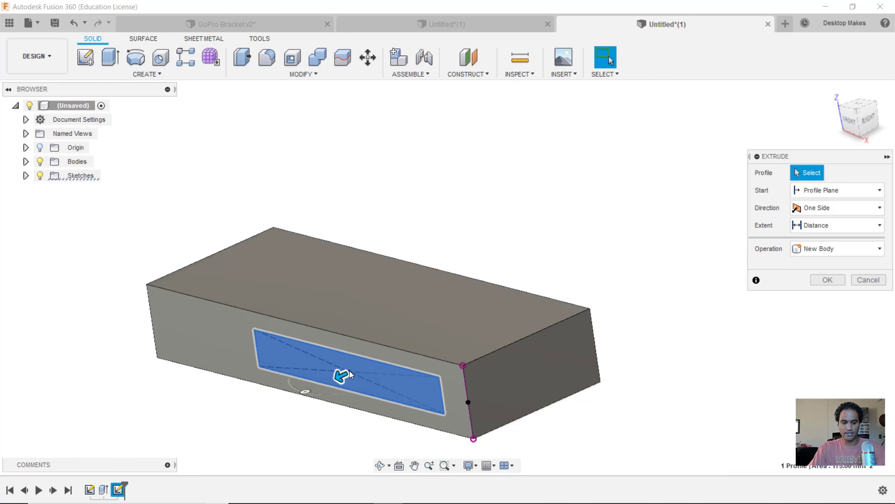
drag(341, 375, 393, 337)
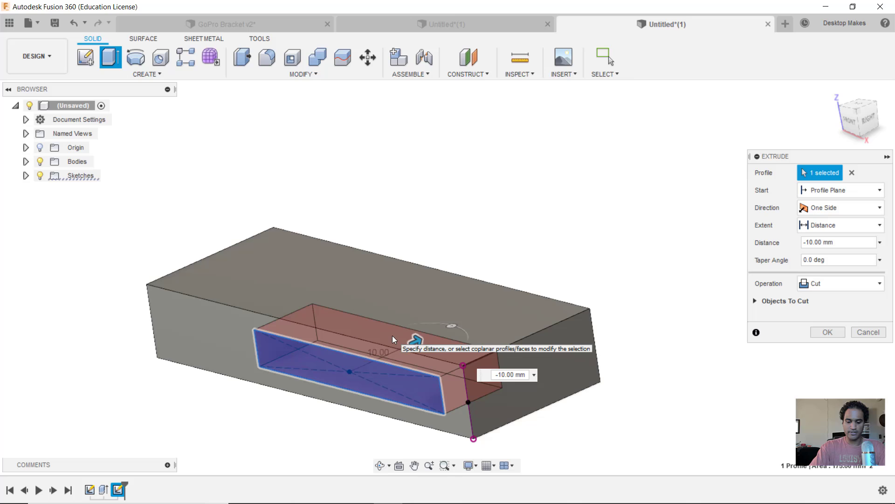
key(Return)
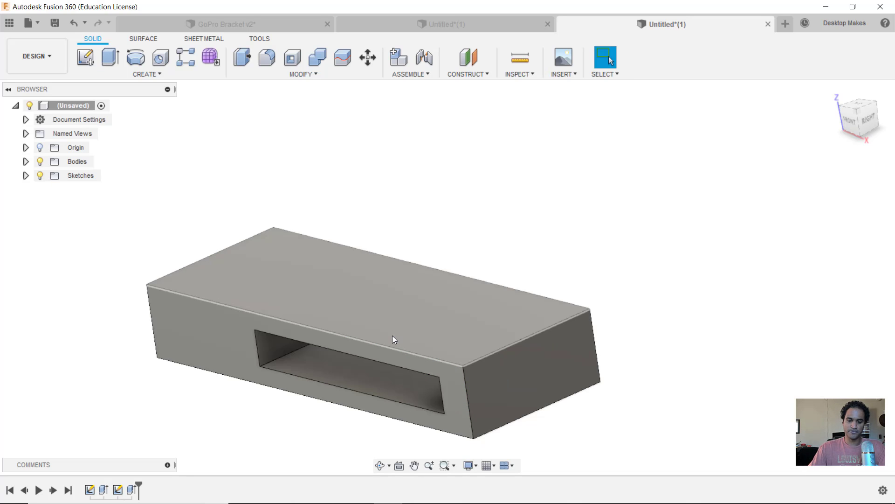
shift+middle_drag(290, 306, 230, 196)
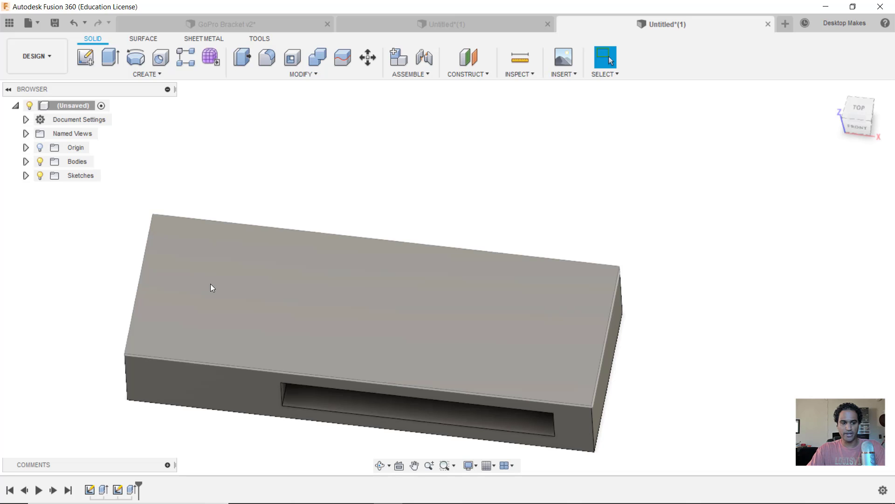
- Draw a 6 mm diameter circle on the block's top face
click(85, 58)
click(208, 264)
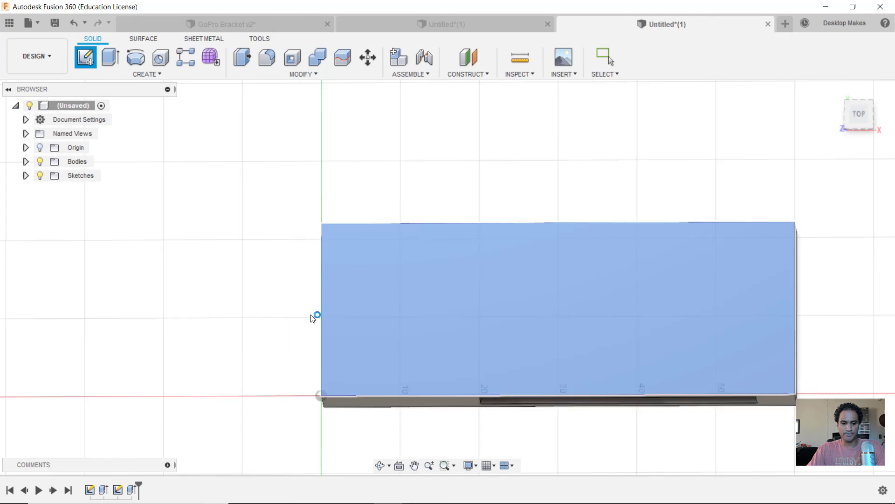
key(c)
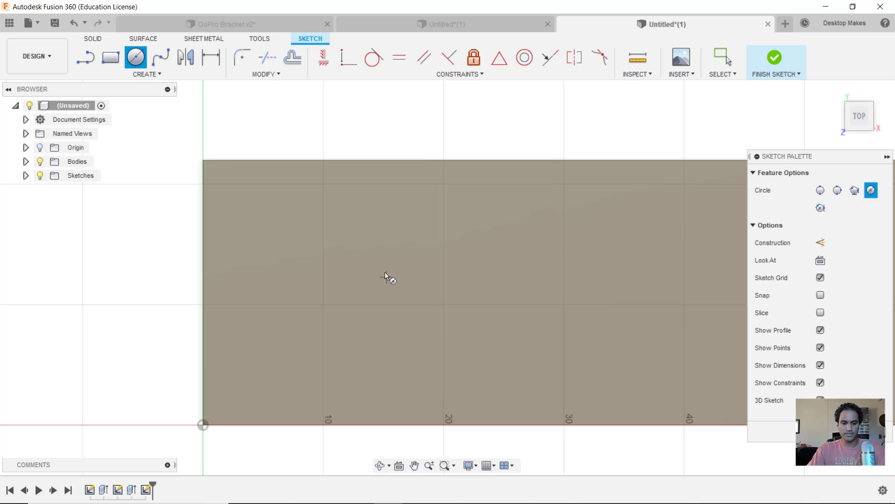
click(386, 277)
text(6)
key(Return)
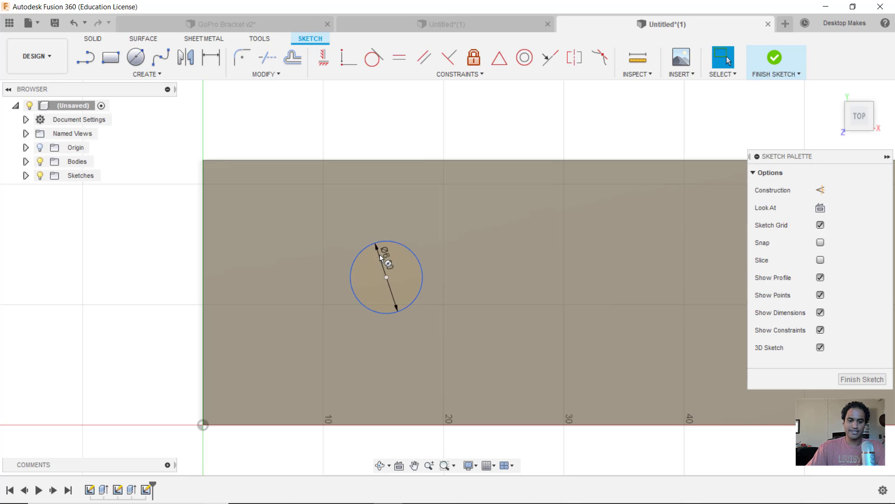
- Place the circle centre 10 mm from the left edge, aligned with that edge's midpoint
key(d)
click(386, 277)
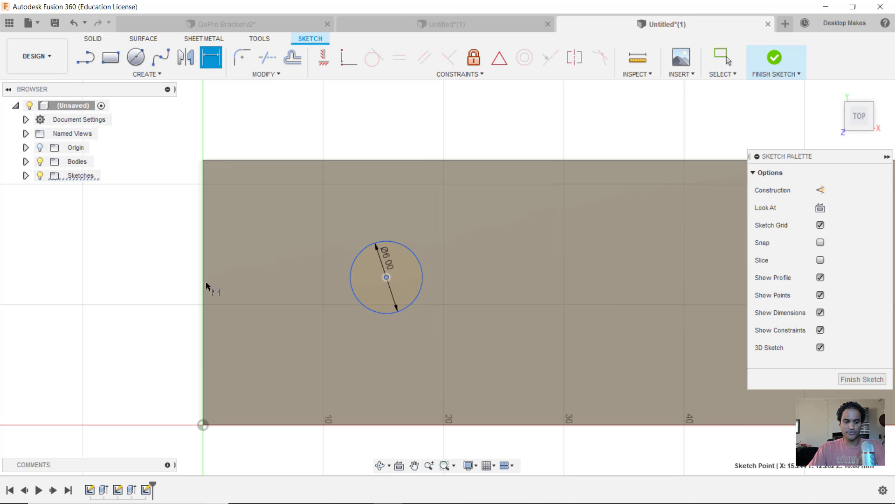
click(203, 284)
click(283, 117)
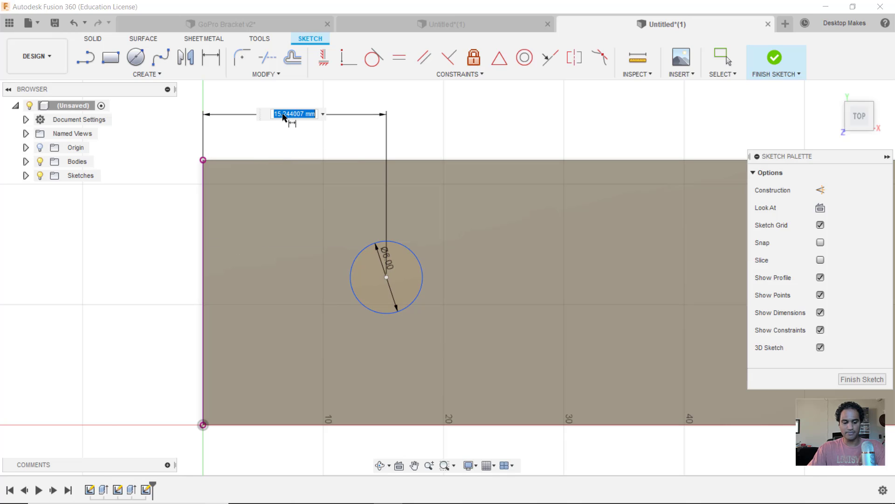
text(10)
key(Return)
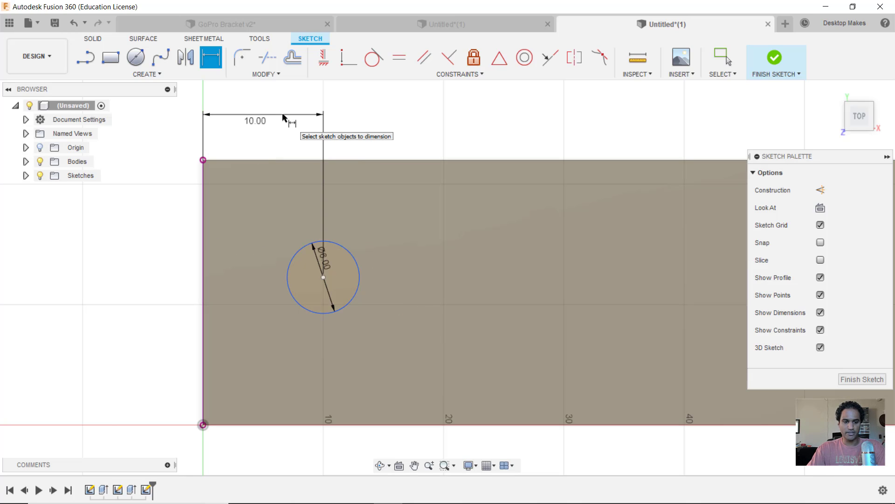
key(Escape)
click(324, 61)
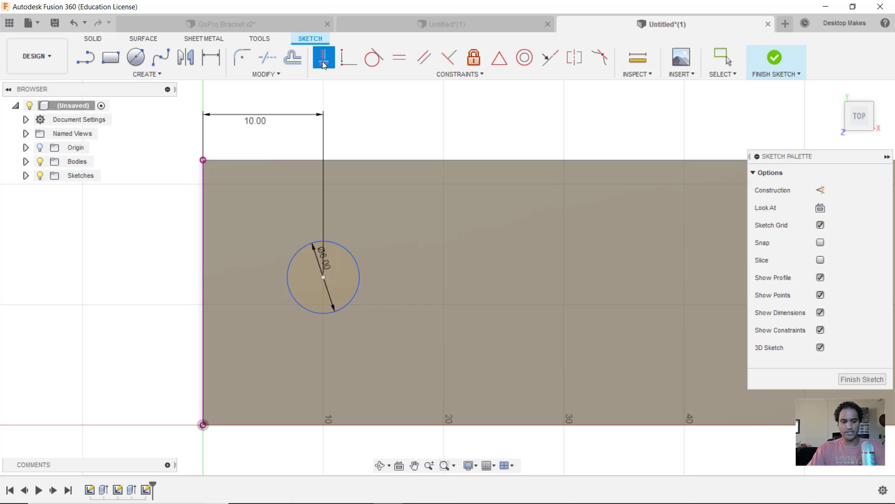
click(324, 277)
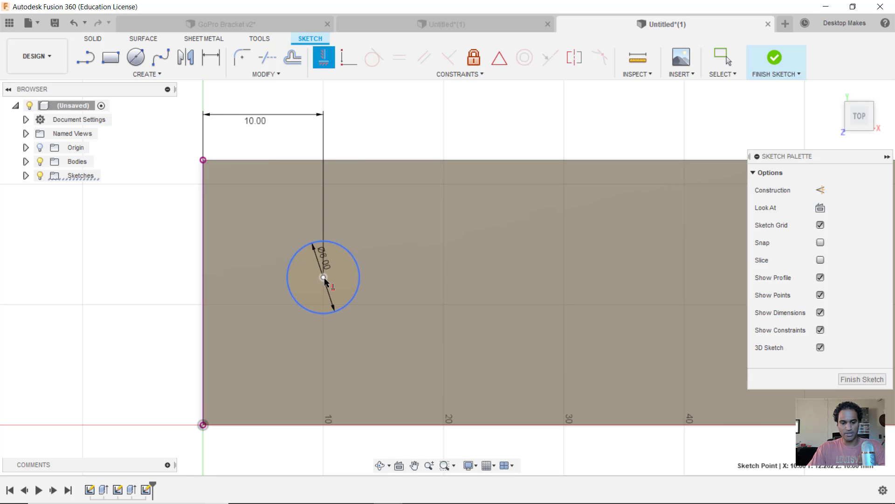
click(205, 297)
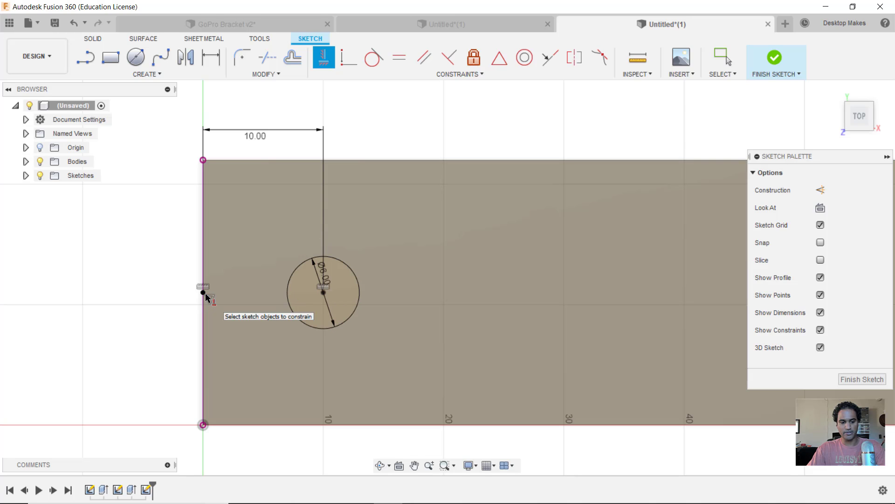
click(871, 381)
- Extrude-cut the 6 mm circle profile to -10 mm into the block's top face
click(348, 296)
shift+middle_drag(348, 297, 338, 240)
key(e)
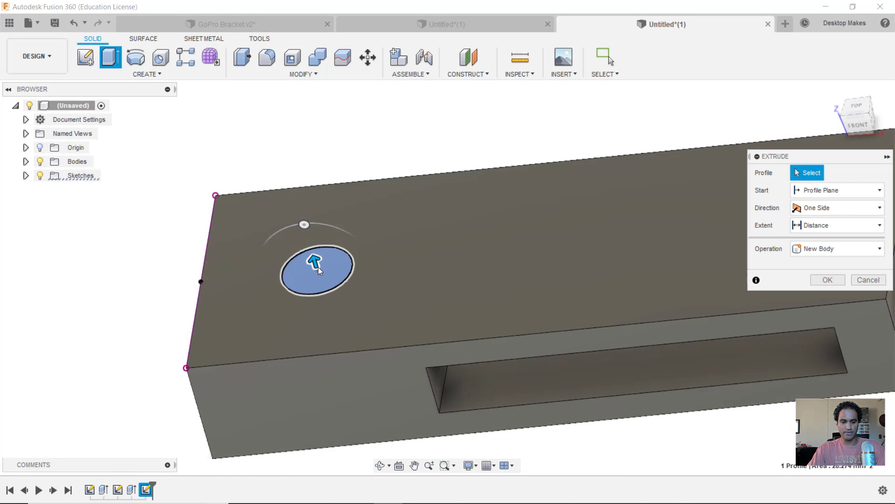
drag(308, 259, 319, 294)
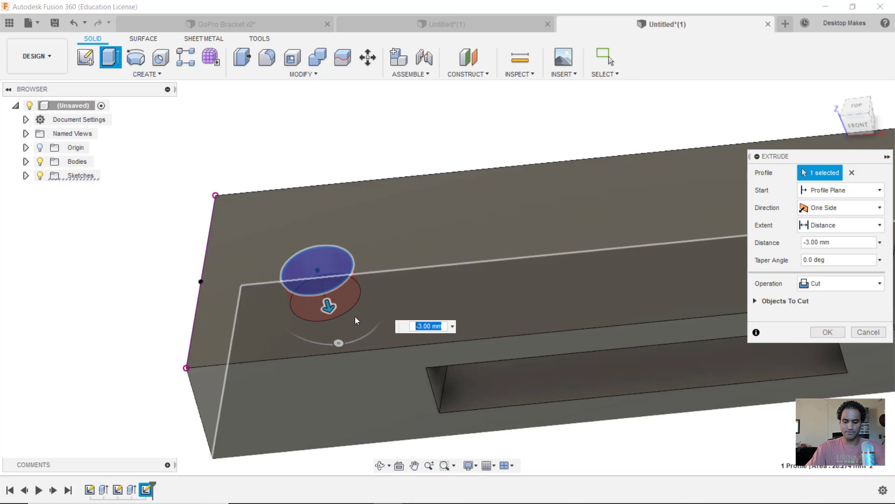
text(-10)
key(Return)
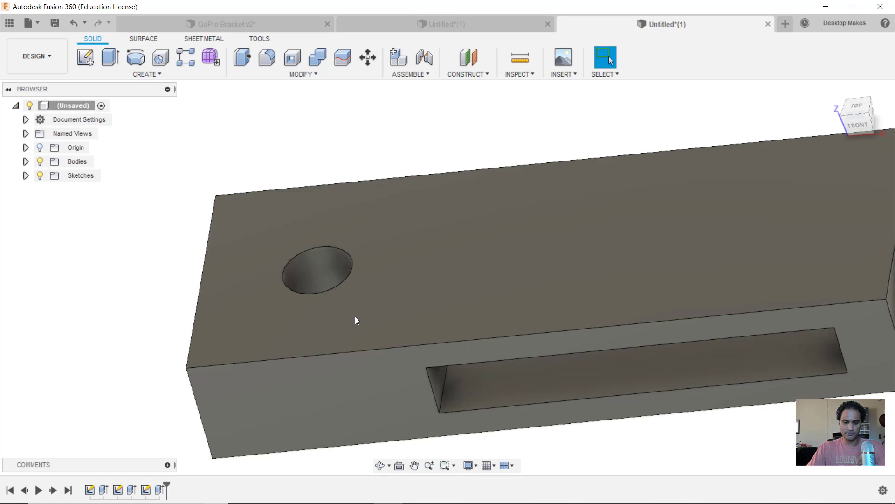
scroll(362, 330, down, 3)
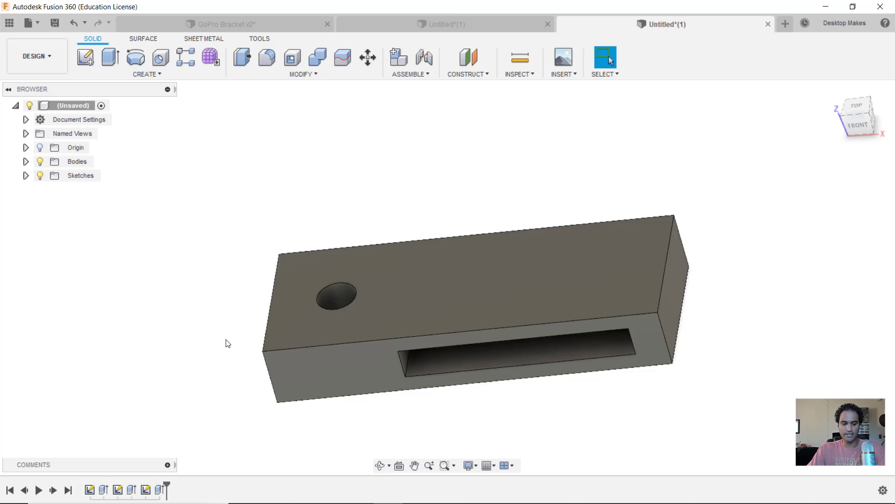
- Apply a 2 mm fillet to the vertical corner edges at both ends of the block
key(f)
click(267, 342)
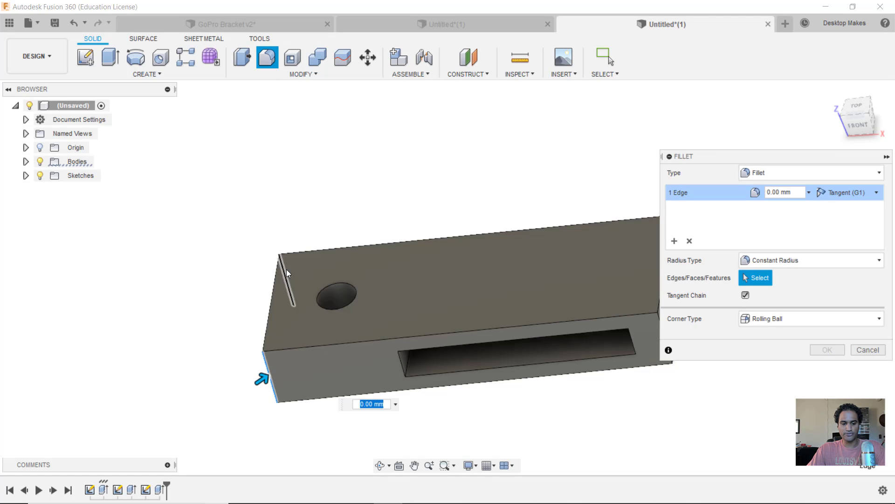
scroll(284, 278, down, 3)
click(526, 324)
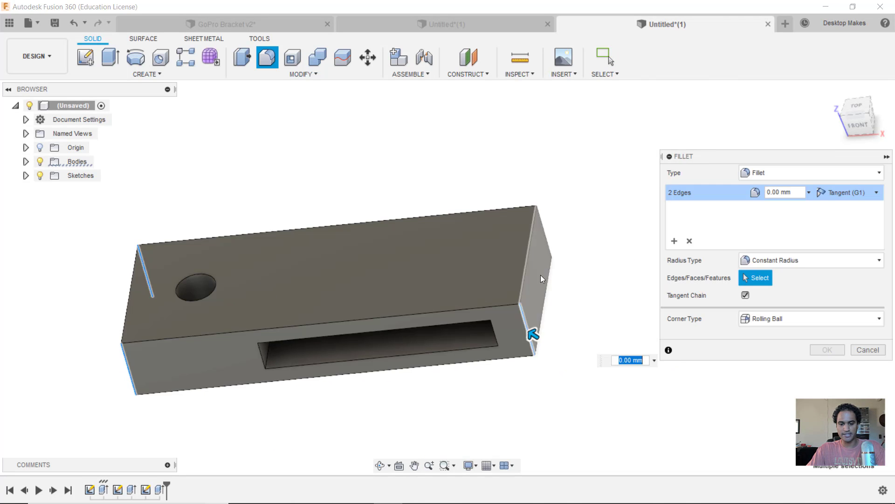
click(549, 238)
text(2)
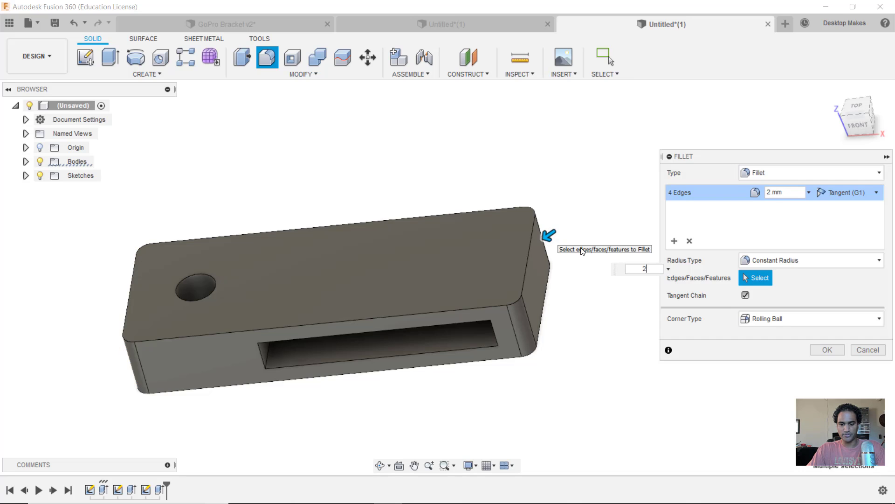
click(827, 350)
shift+middle_drag(595, 394, 527, 336)
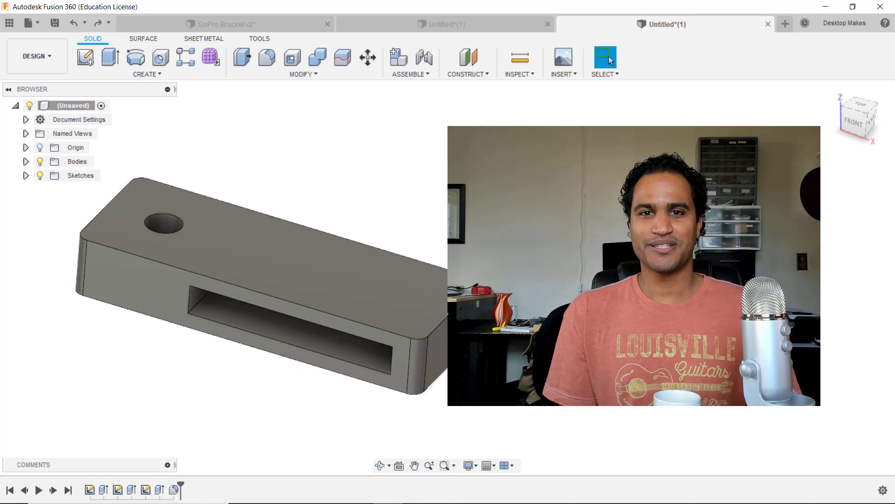